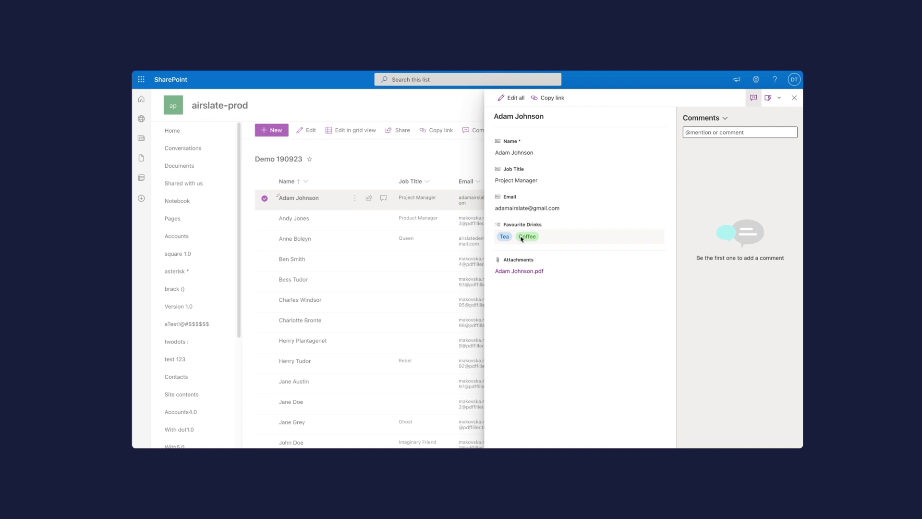
Step: View the filled volunteer nomination PDF attached to the SharePoint list item
{"action": "left_click", "coordinate": [524, 272]}
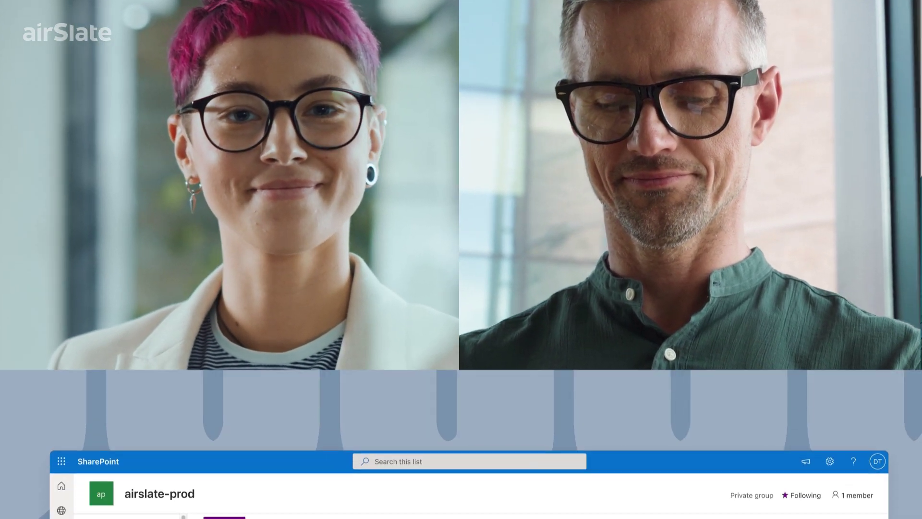
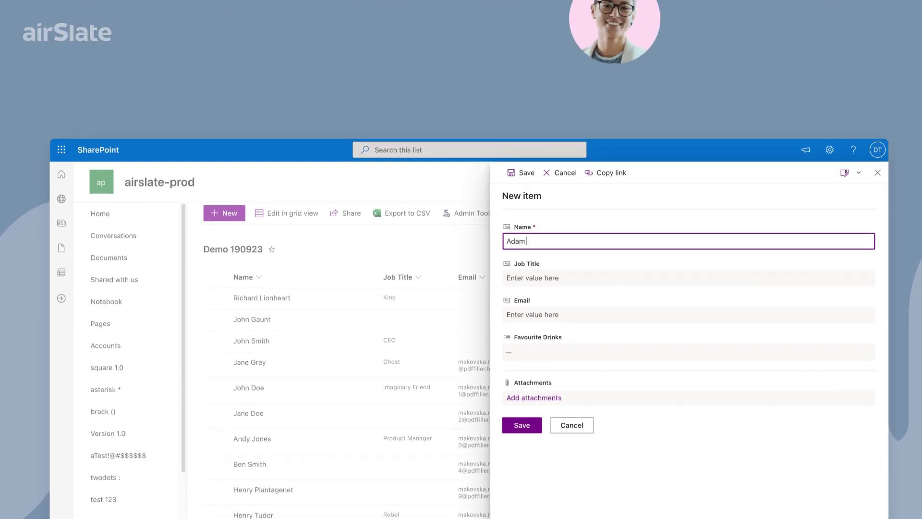
Step: Create a Demo 190923 list item with the volunteer's full name and e-mail address, and save it
{"action": "left_click", "coordinate": [515, 315]}
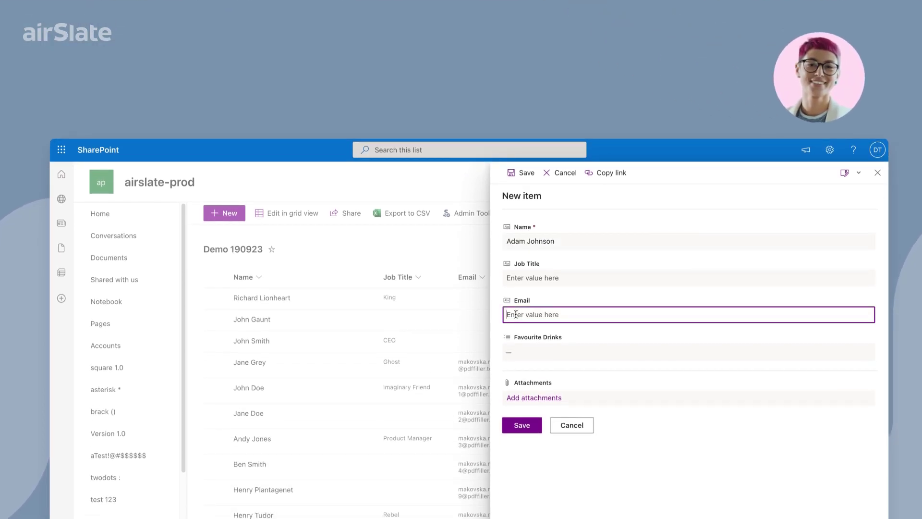
{"action": "left_click", "coordinate": [517, 427]}
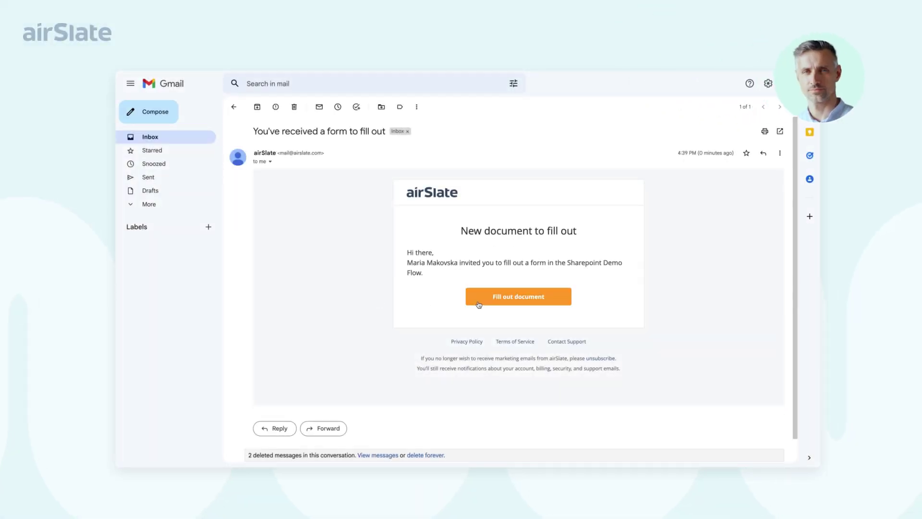
Step: Launch the Volunteer nomination form from the airSlate invitation e-mail's Fill out document button
{"action": "left_click", "coordinate": [479, 304]}
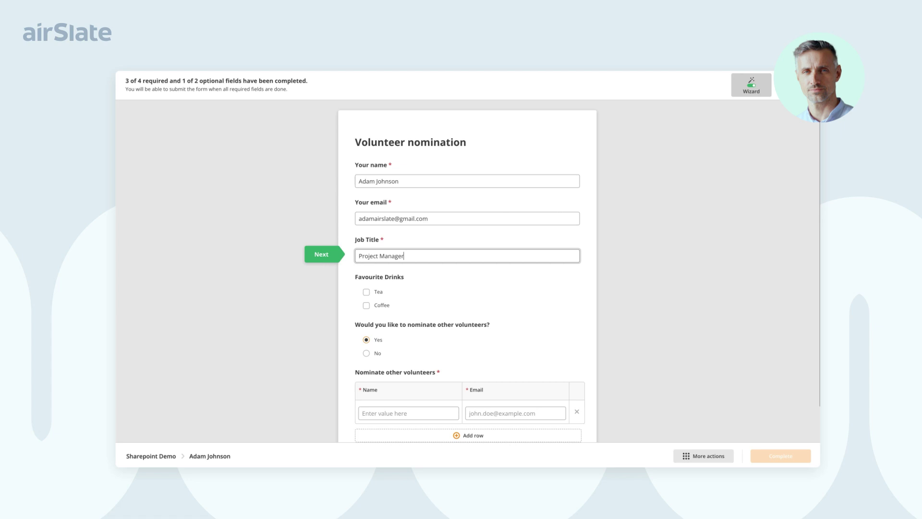
Step: Tick Tea and Coffee, answer No to nominating other volunteers, and complete the form
{"action": "left_click", "coordinate": [366, 292]}
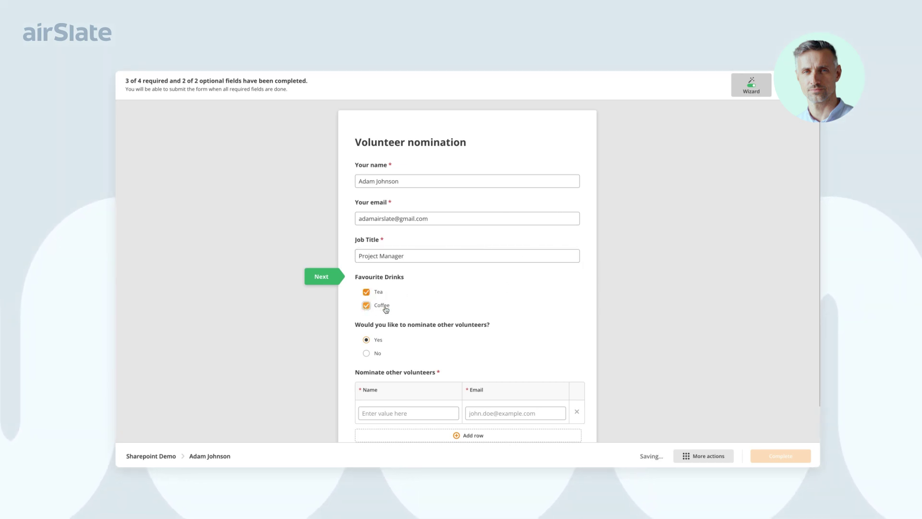
{"action": "scroll", "coordinate": [527, 317], "scroll_direction": "down", "scroll_amount": 2}
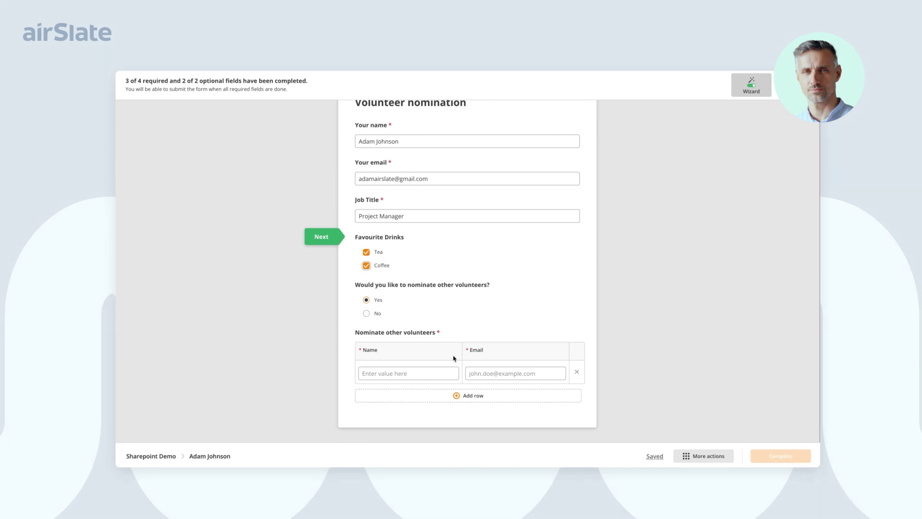
{"action": "left_click", "coordinate": [431, 375]}
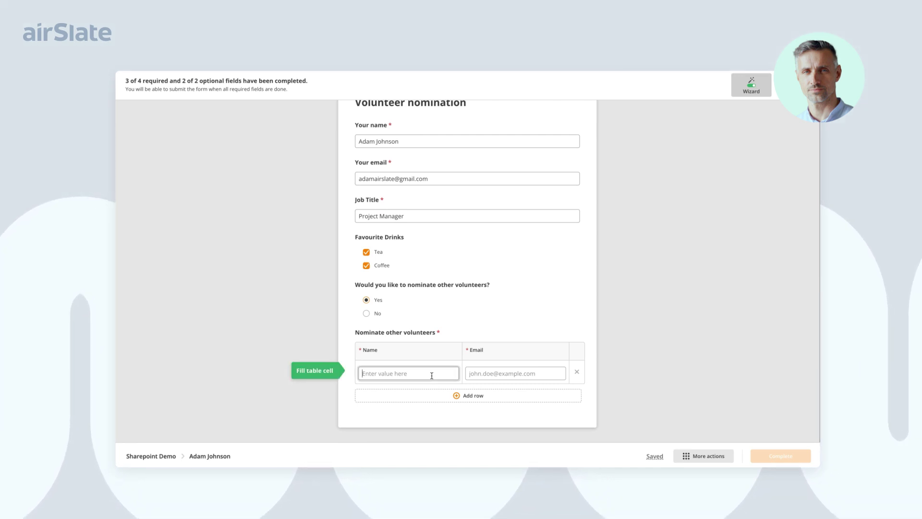
{"action": "left_click", "coordinate": [366, 313]}
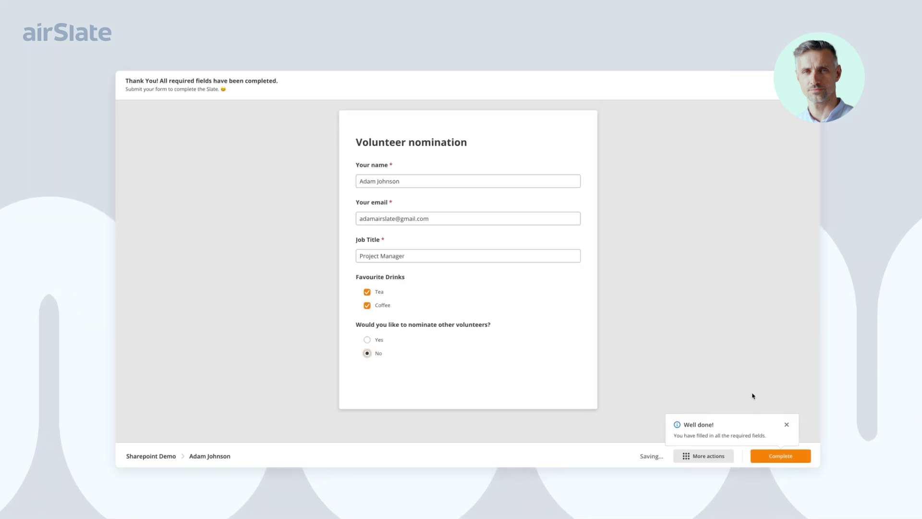
{"action": "left_click", "coordinate": [776, 455]}
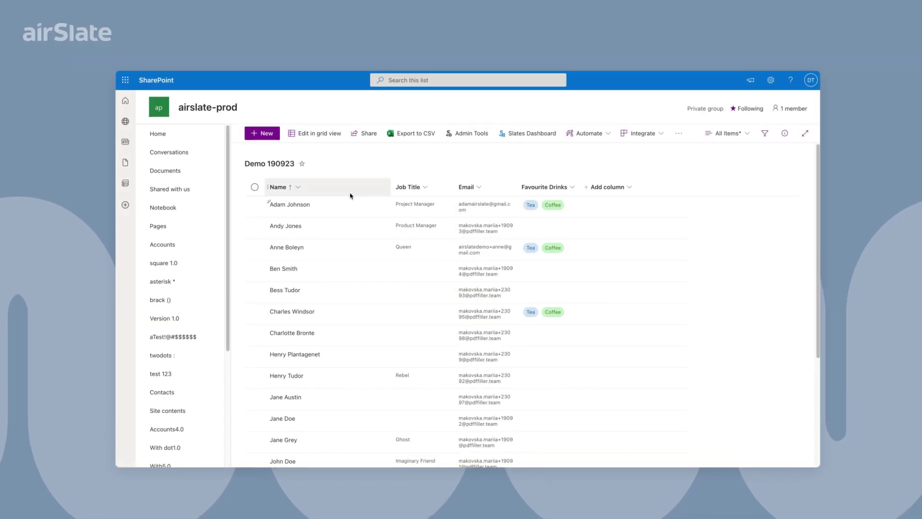
Step: Open the volunteer's Demo 190923 item details and view its attached completed nomination PDF
{"action": "left_click", "coordinate": [348, 206]}
{"action": "left_click", "coordinate": [364, 206]}
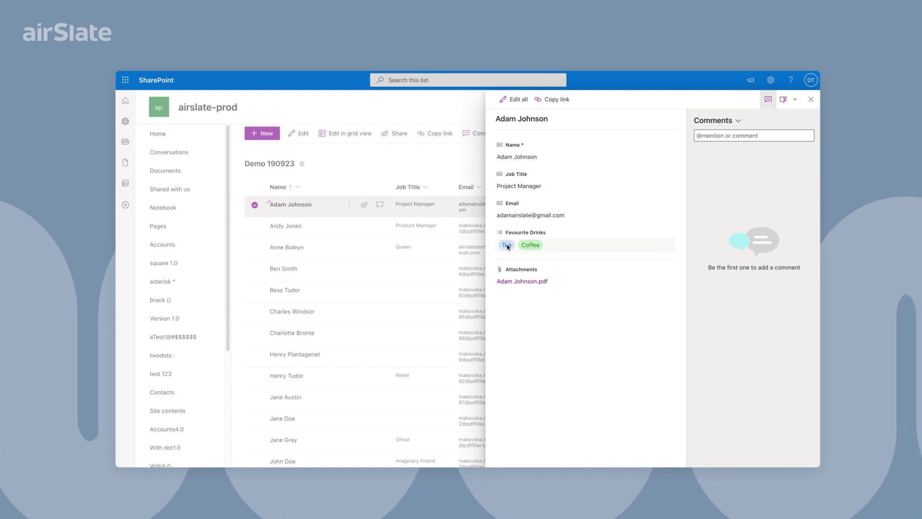
{"action": "left_click", "coordinate": [528, 282]}
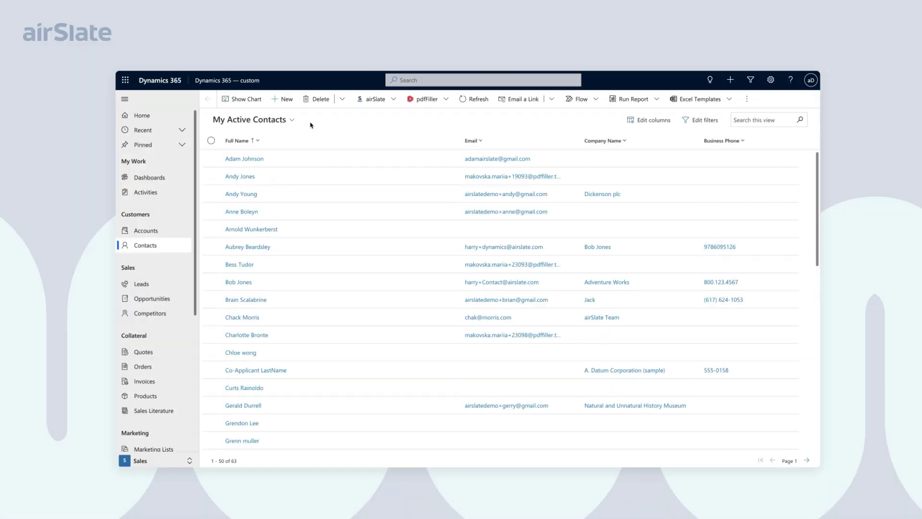
Step: Open the volunteer's Dynamics 365 contact to confirm its job title reads Project Manager
{"action": "left_click", "coordinate": [244, 158]}
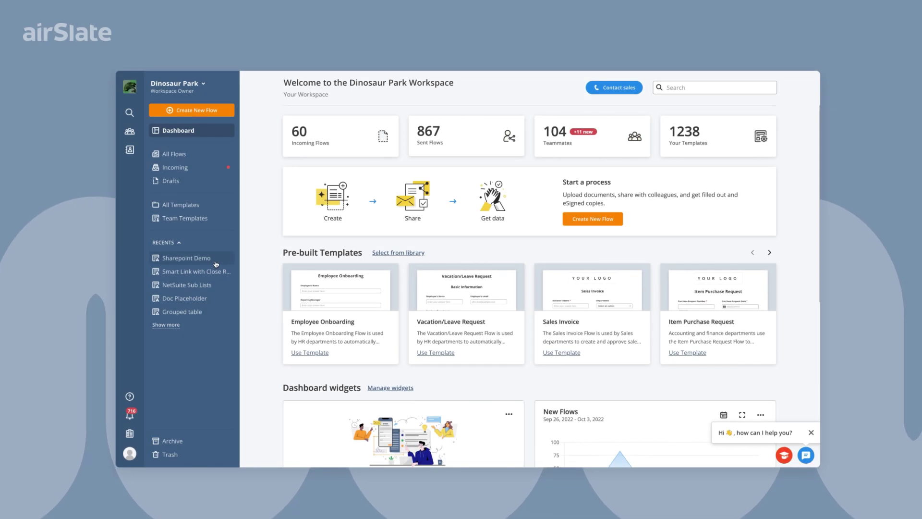
Step: In the Sharepoint Demo flow, make Job Title required and move it below Your email
{"action": "left_click", "coordinate": [216, 264]}
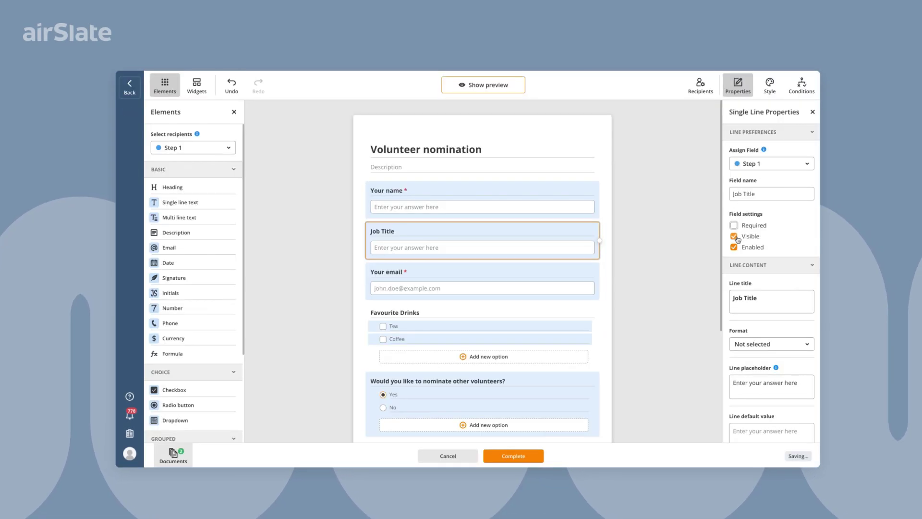
{"action": "left_click", "coordinate": [734, 225]}
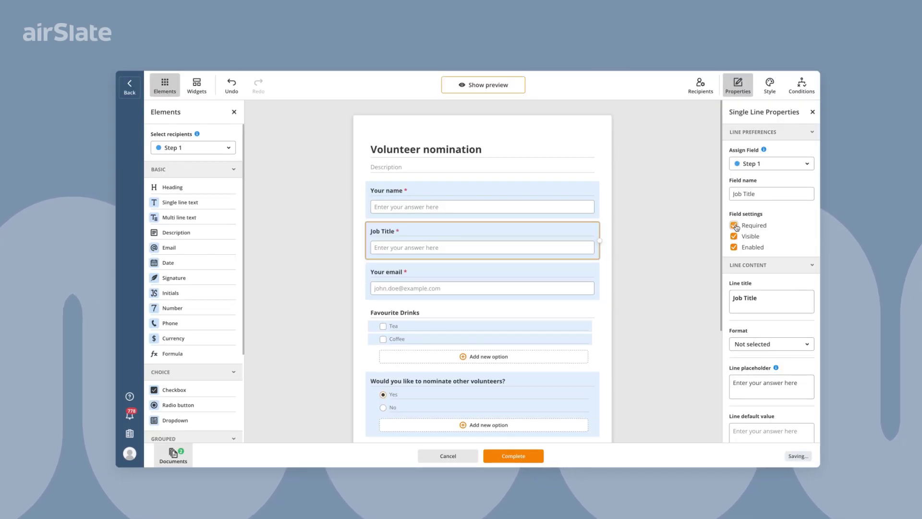
{"action": "mouse_move", "coordinate": [485, 228]}
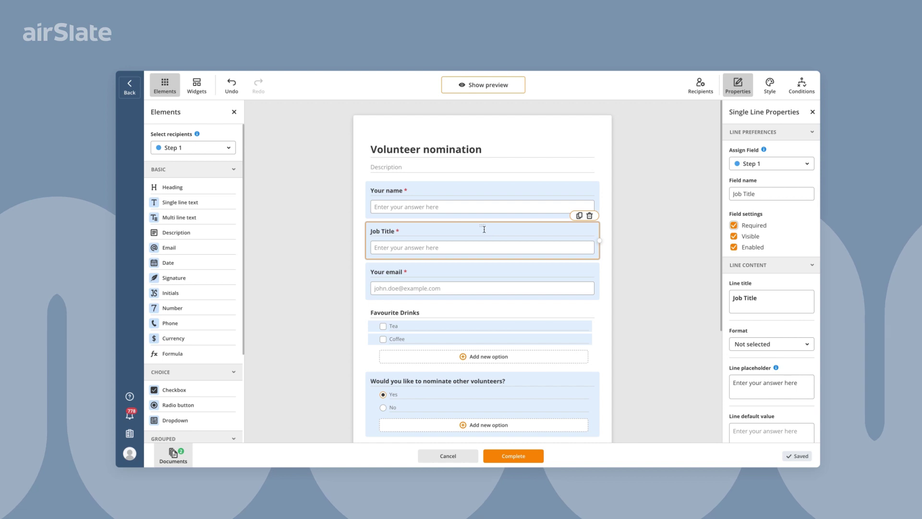
{"action": "left_click_drag", "start_coordinate": [483, 226], "coordinate": [481, 285]}
Step: Add a Signature field below the volunteers table, delete it, and show the flow's documents
{"action": "scroll", "coordinate": [350, 294], "scroll_direction": "down", "scroll_amount": 3}
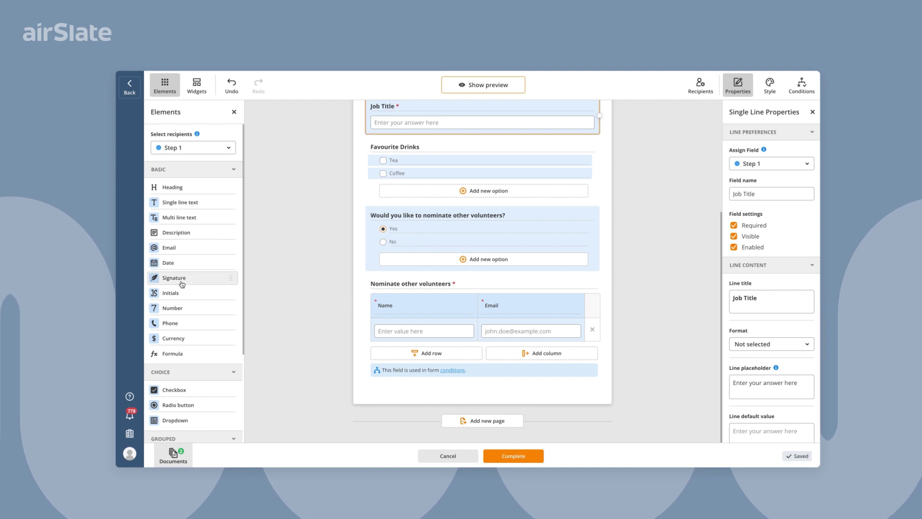
{"action": "mouse_move", "coordinate": [211, 279]}
{"action": "left_mouse_down"}
{"action": "mouse_move", "coordinate": [305, 353]}
{"action": "mouse_move", "coordinate": [435, 408]}
{"action": "left_mouse_up"}
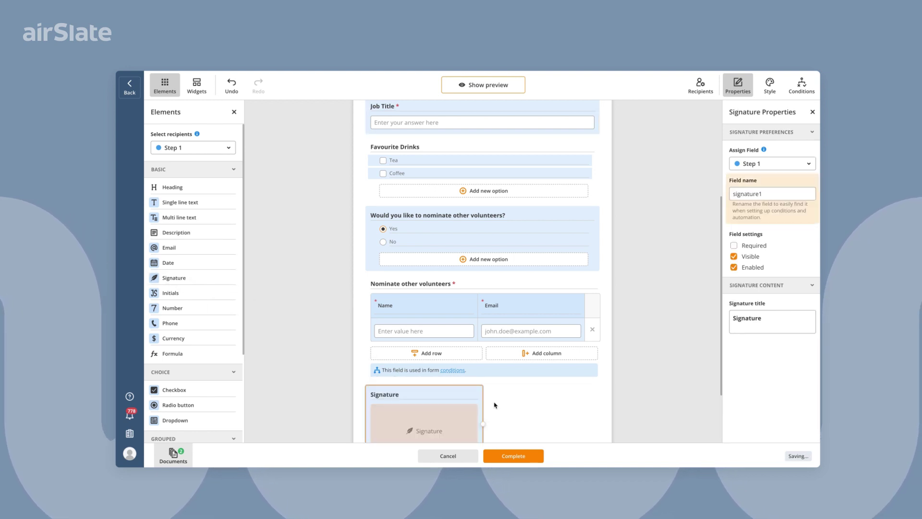
{"action": "scroll", "coordinate": [461, 336], "scroll_direction": "down", "scroll_amount": 2}
{"action": "left_click", "coordinate": [473, 298]}
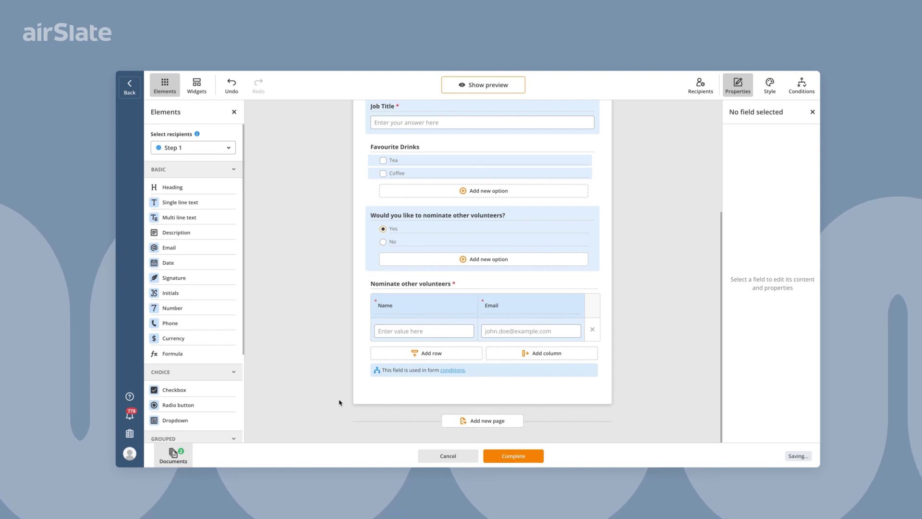
{"action": "left_click", "coordinate": [173, 454]}
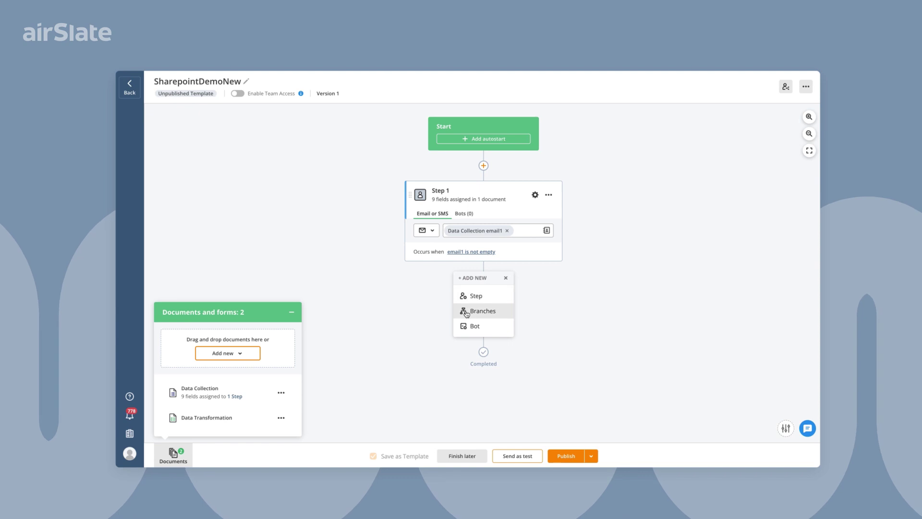
Step: Review Step 1's fillable-fields and revoke-access-on-completion settings, then apply them
{"action": "left_click", "coordinate": [548, 194]}
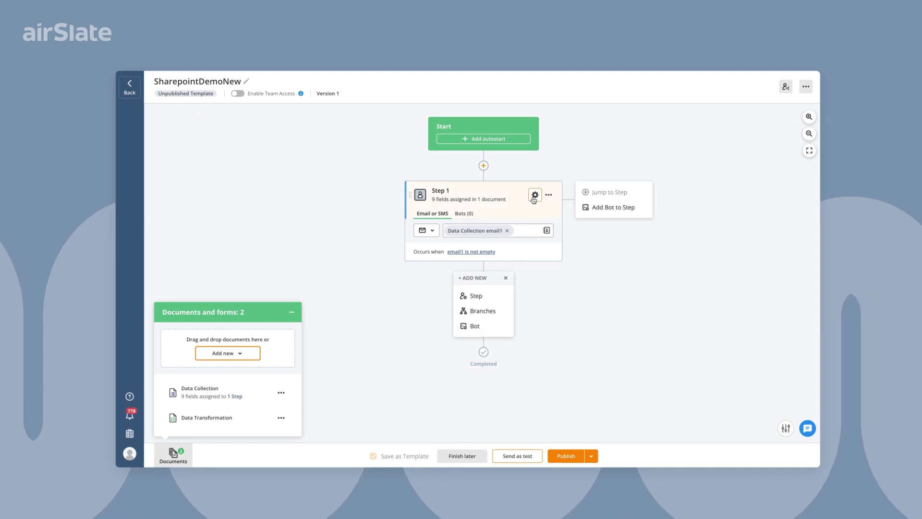
{"action": "left_click", "coordinate": [600, 190]}
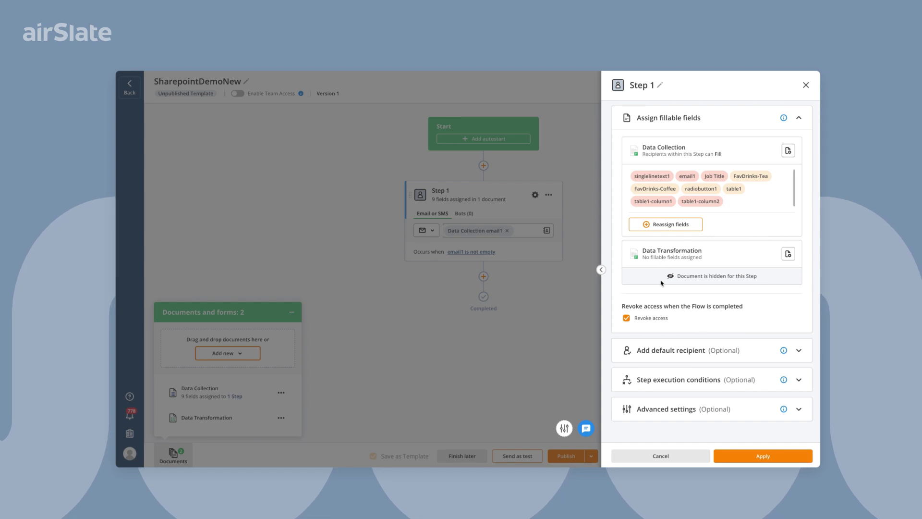
{"action": "left_click", "coordinate": [737, 458]}
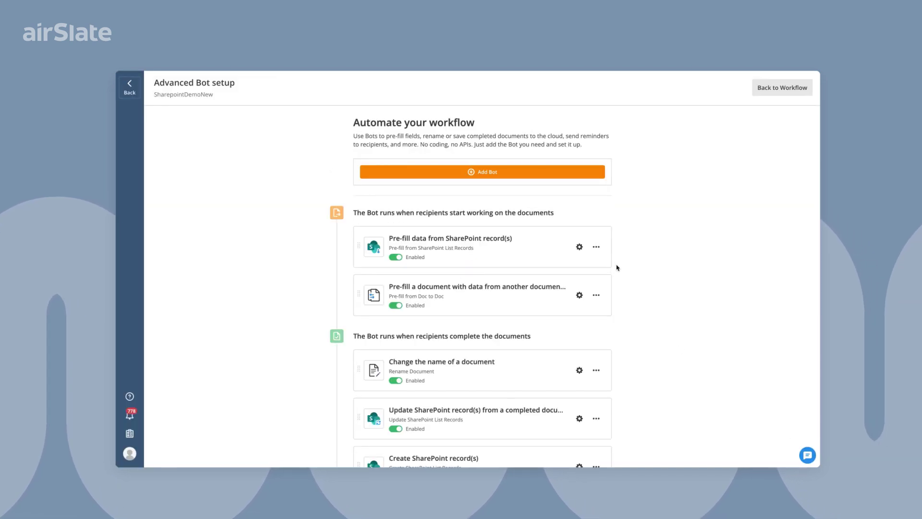
Step: Inspect the SharePoint pre-fill bot's settings mapping Title and Email to Data Collection fields
{"action": "scroll", "coordinate": [619, 269], "scroll_direction": "down", "scroll_amount": 3}
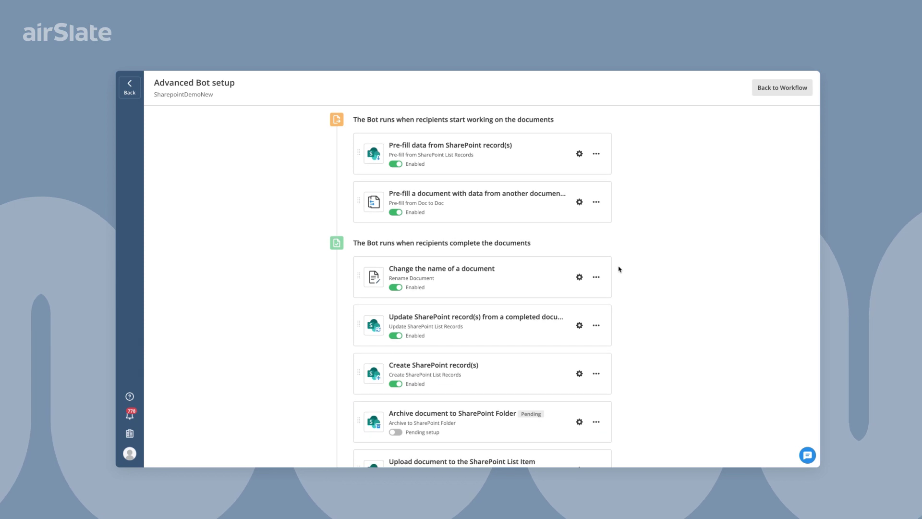
{"action": "scroll", "coordinate": [619, 269], "scroll_direction": "down", "scroll_amount": 1}
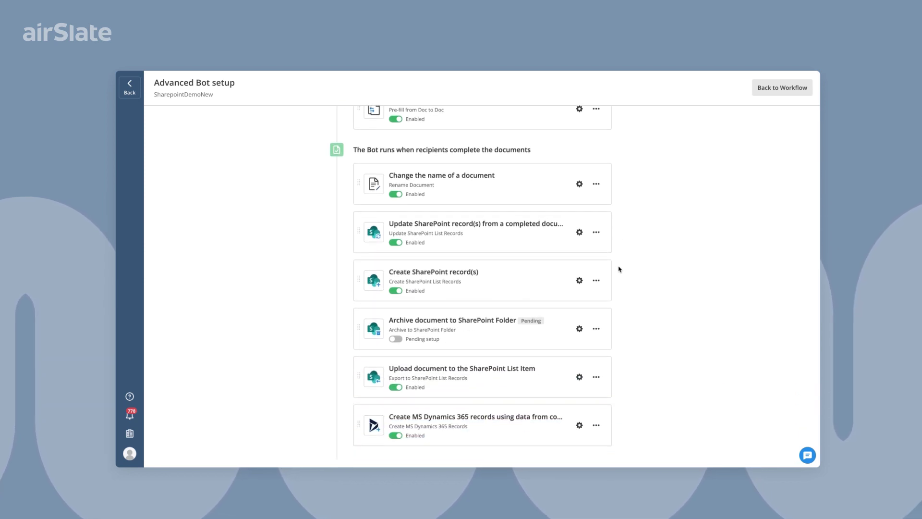
{"action": "scroll", "coordinate": [619, 269], "scroll_direction": "up", "scroll_amount": 1}
{"action": "scroll", "coordinate": [619, 269], "scroll_direction": "up", "scroll_amount": 2}
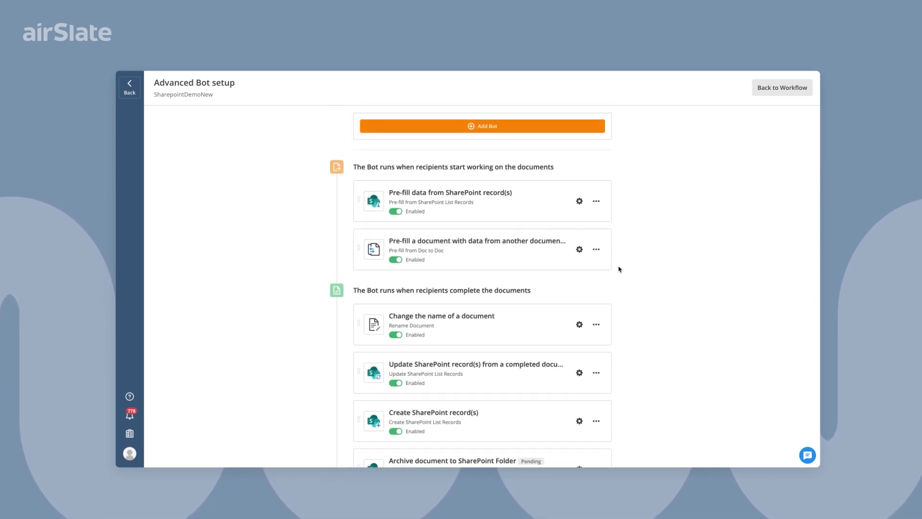
{"action": "left_click", "coordinate": [579, 201]}
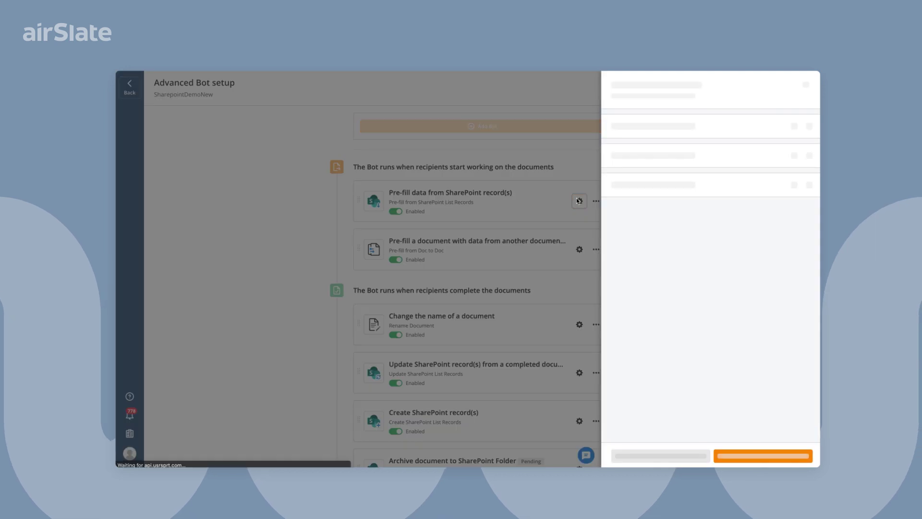
{"action": "scroll", "coordinate": [644, 253], "scroll_direction": "down", "scroll_amount": 3}
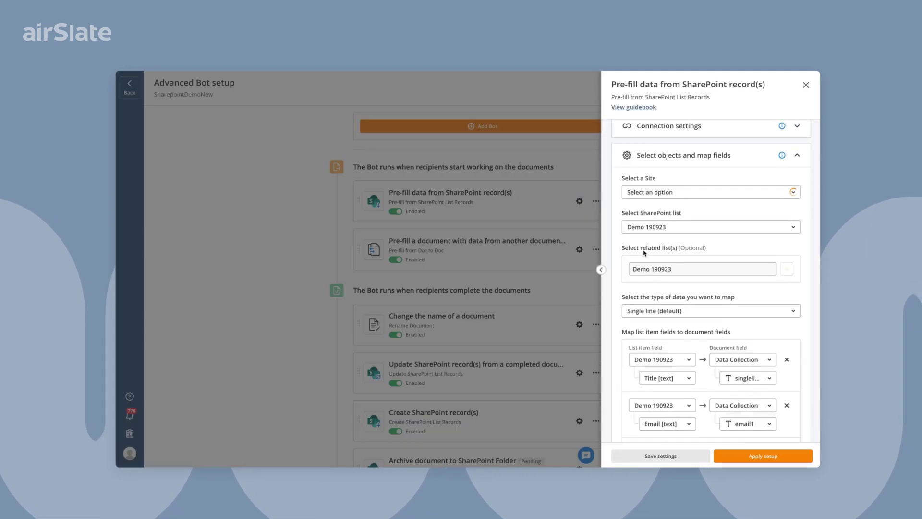
{"action": "scroll", "coordinate": [644, 253], "scroll_direction": "down", "scroll_amount": 1}
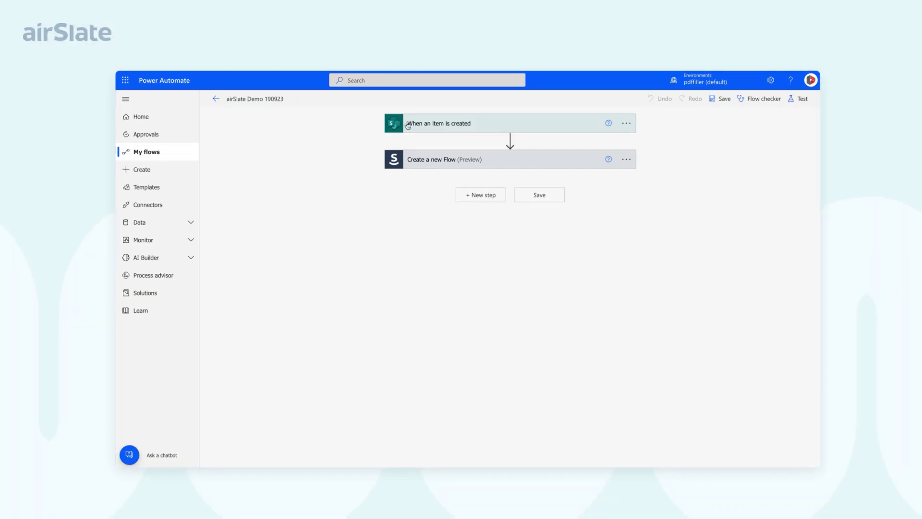
Step: Expand the item-created trigger and Create a new Flow action with their advanced options
{"action": "left_click", "coordinate": [408, 125]}
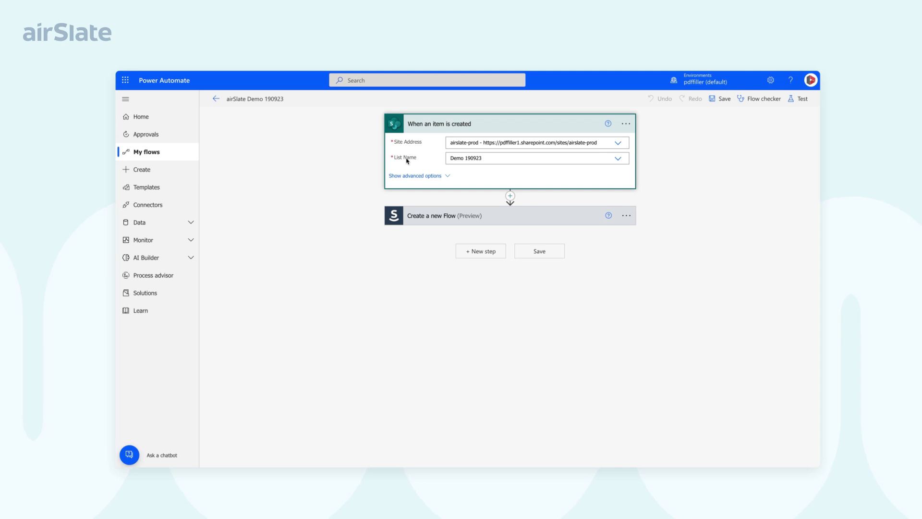
{"action": "left_click", "coordinate": [408, 176]}
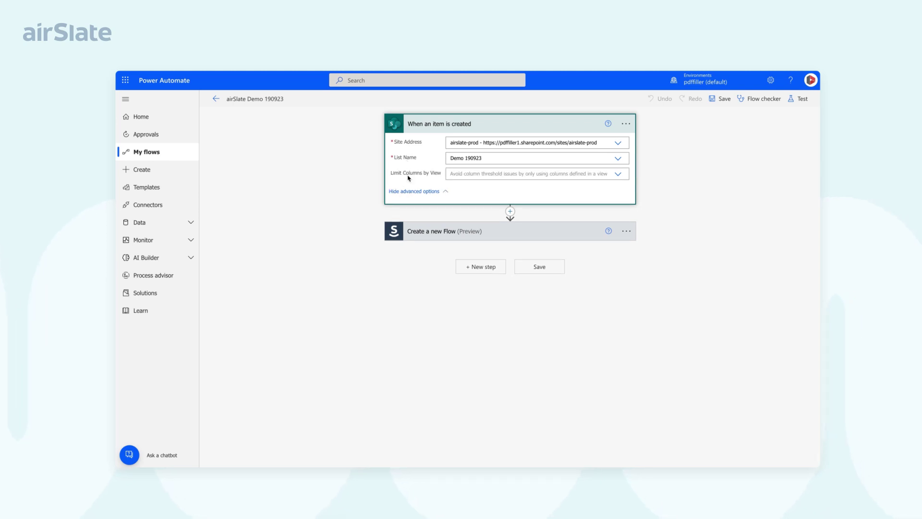
{"action": "left_click", "coordinate": [408, 232]}
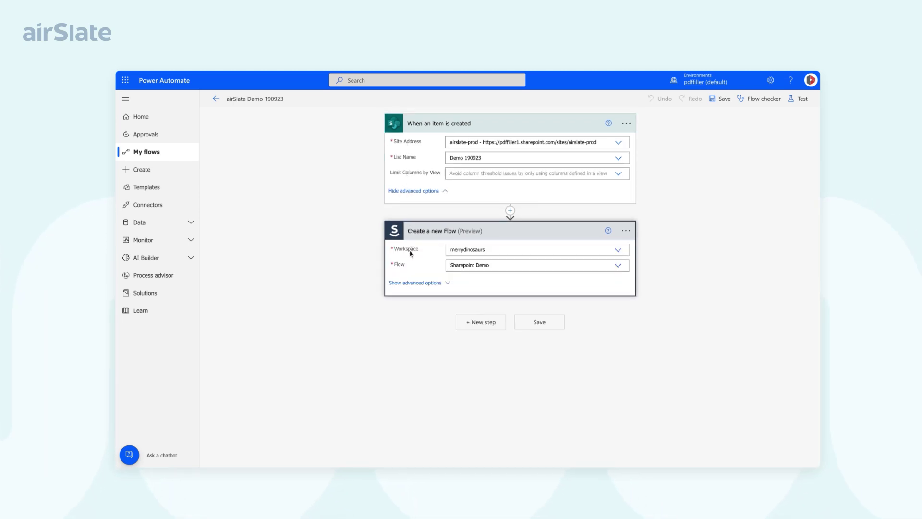
{"action": "left_click", "coordinate": [410, 286]}
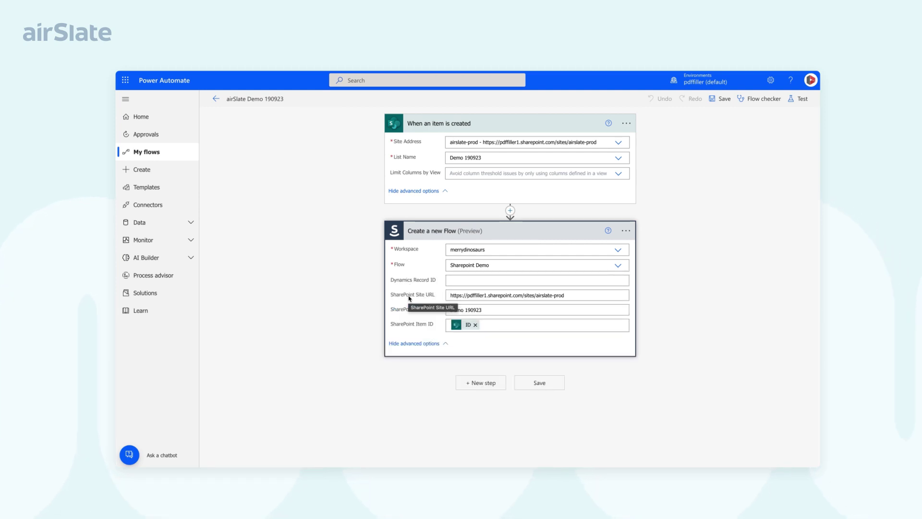